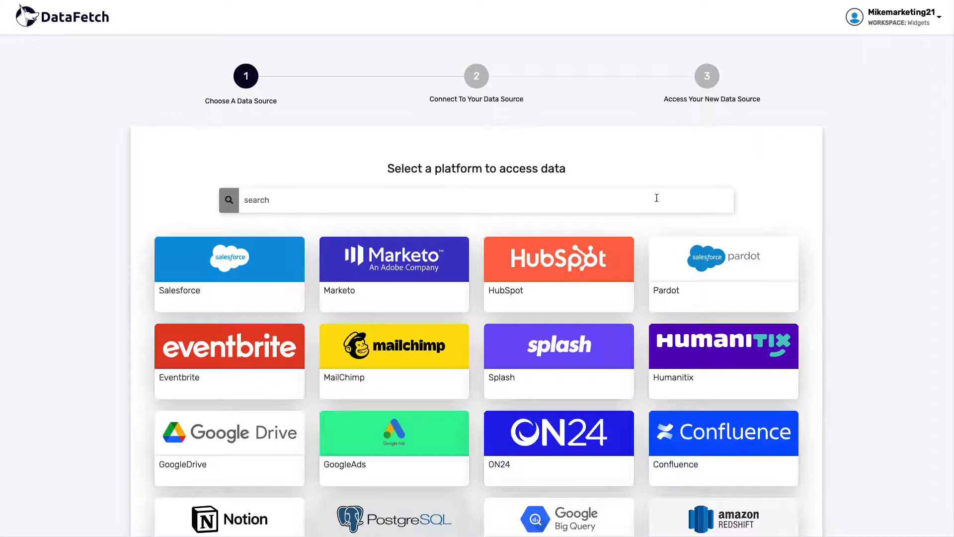
Step: Choose PostgreSQL as the data source and name the connection Scheduled Events Demo Database
scroll(656, 198, down, 4)
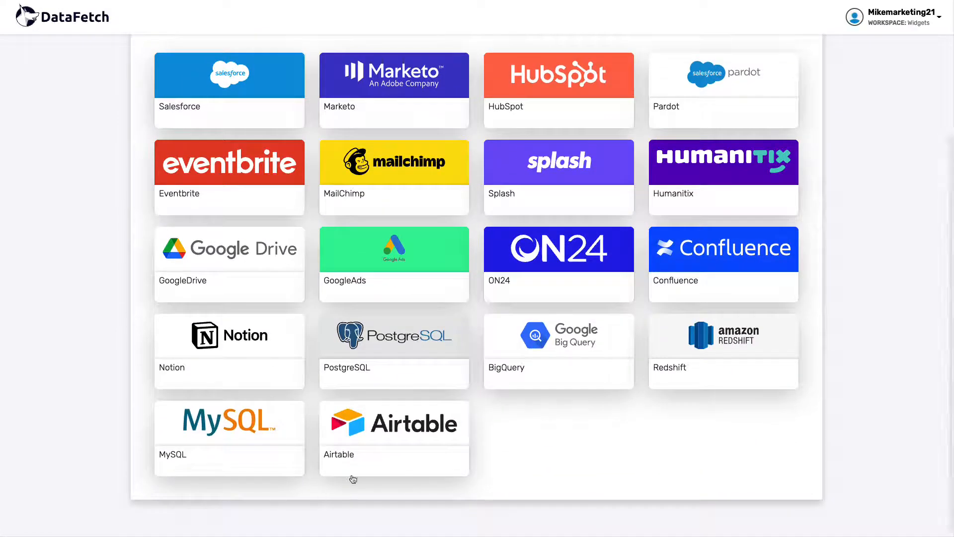
click(401, 359)
click(485, 352)
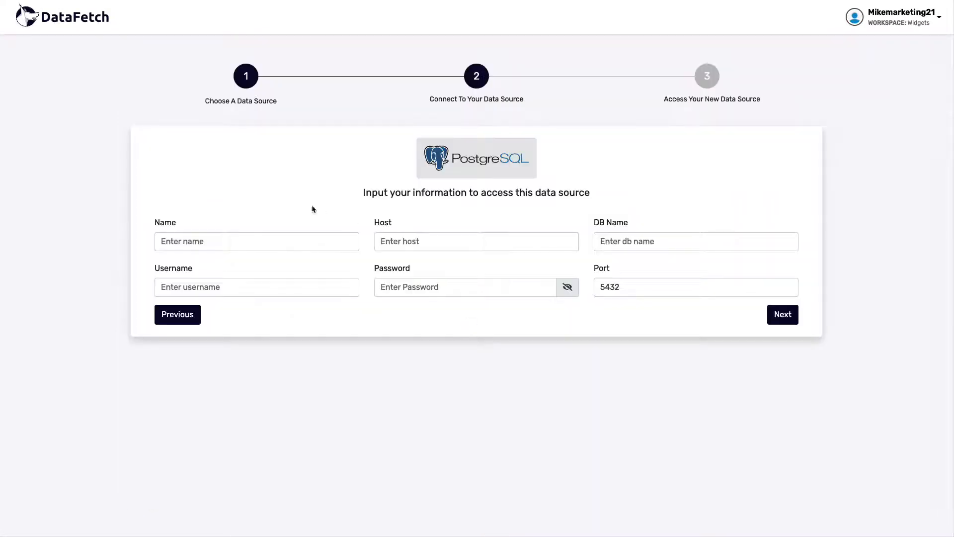
click(301, 239)
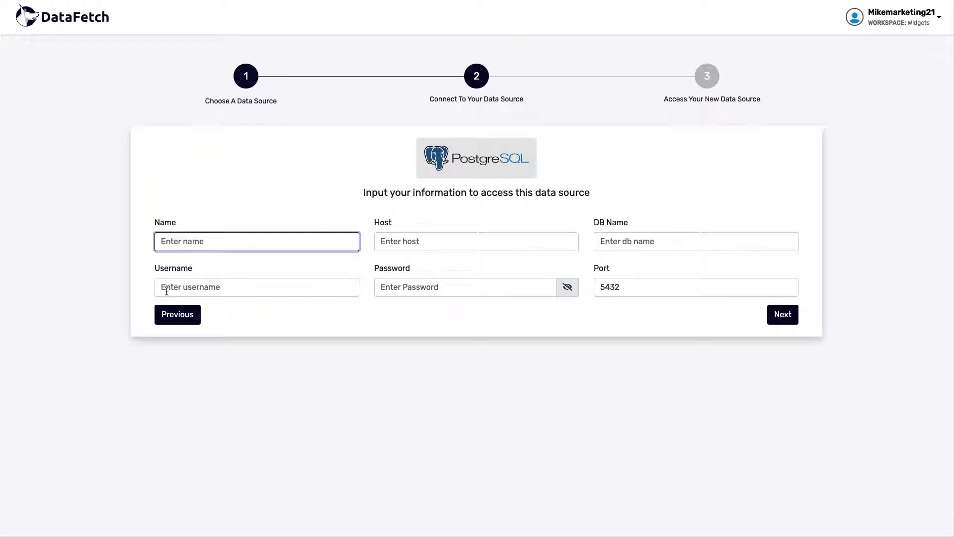
text(Scheduled Events Demo )
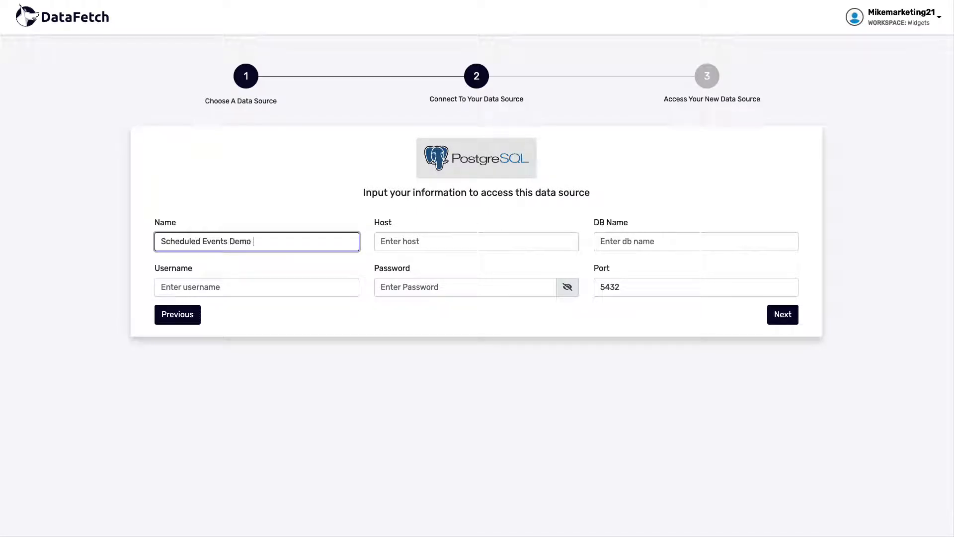
text(Database)
Step: Fill in the host, database name scheduled_events, username and password, and submit the connection details
click(395, 239)
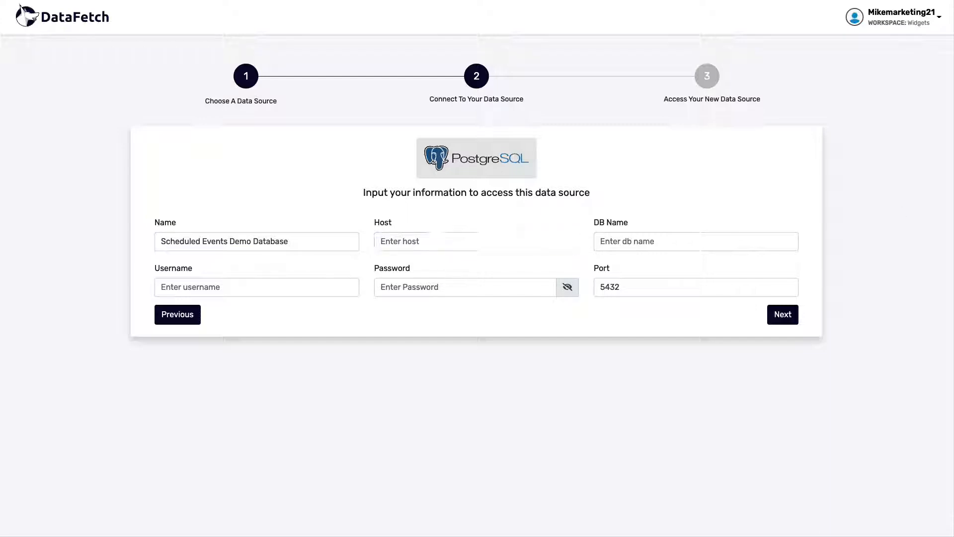
click(414, 241)
key(ctrl+v)
text(_events)
key(Tab)
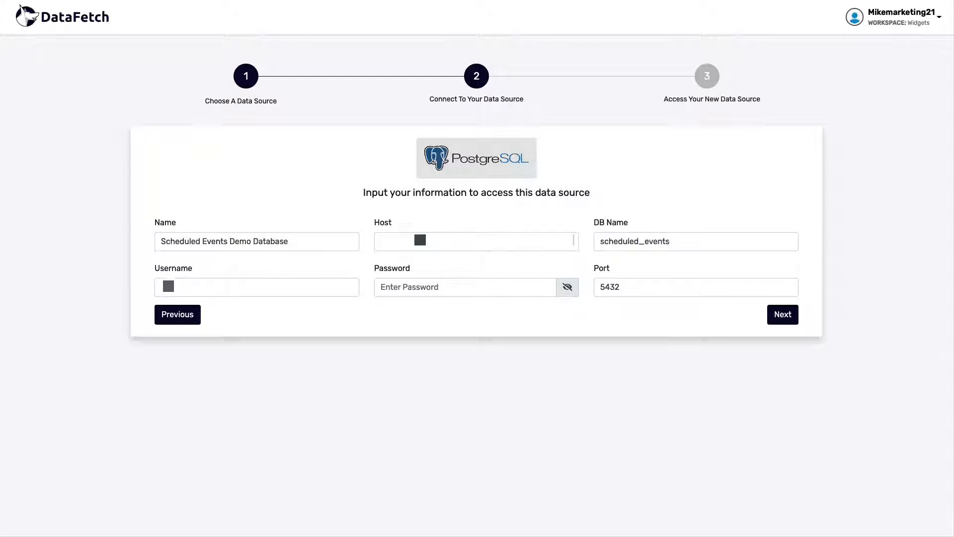
click(427, 286)
key(ctrl+v)
click(782, 318)
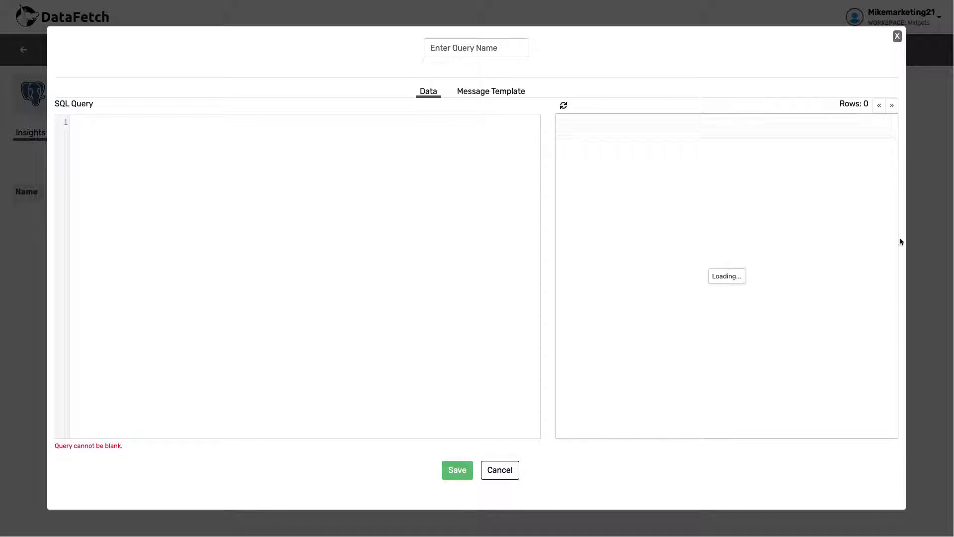
Step: Preview the query select count(*) event_count from public.events, and replace it with select * from public.events to preview all rows
text(select count(*) event_count from public.events)
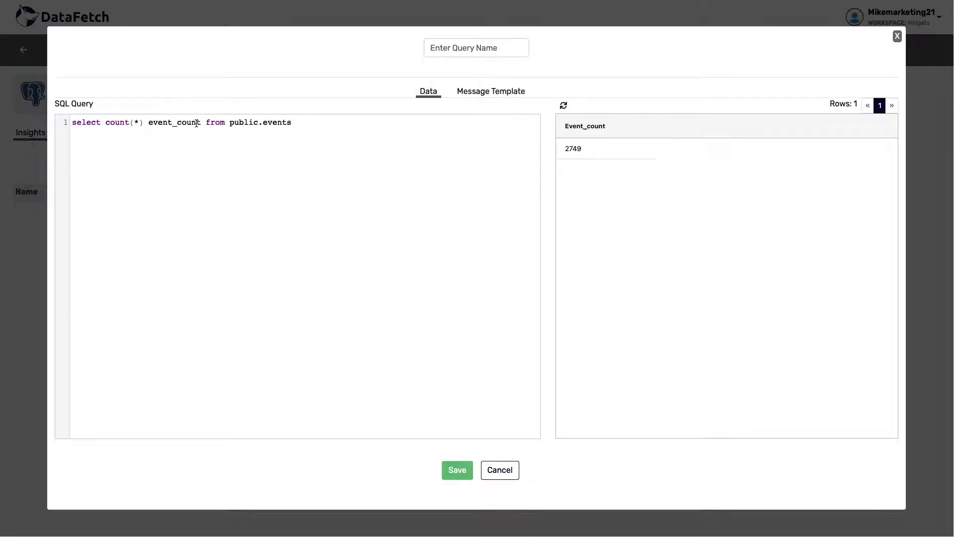
drag(200, 122, 103, 125)
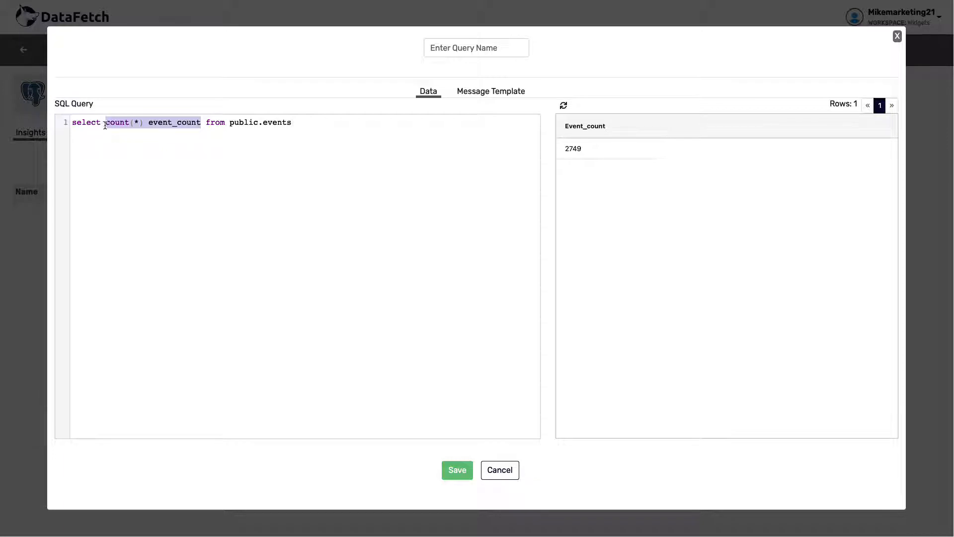
text(*)
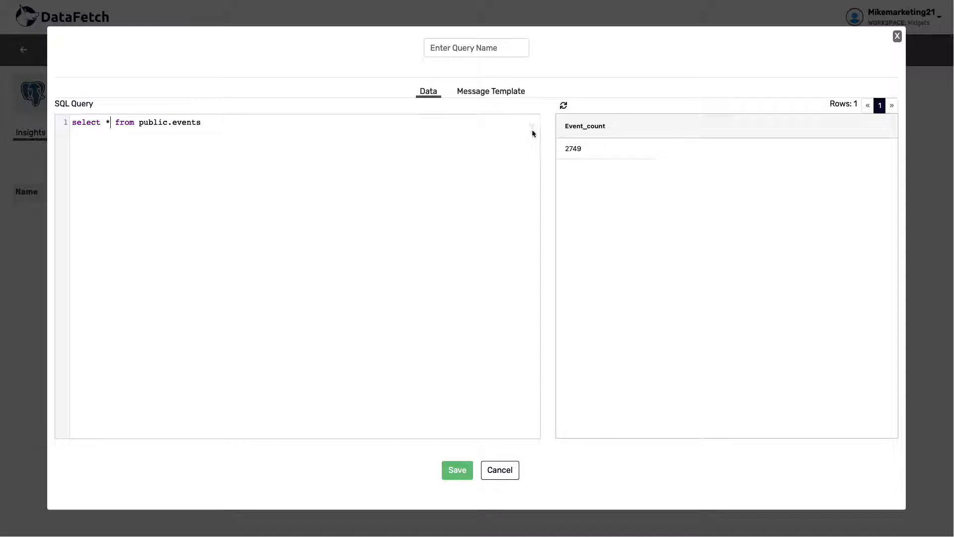
click(563, 106)
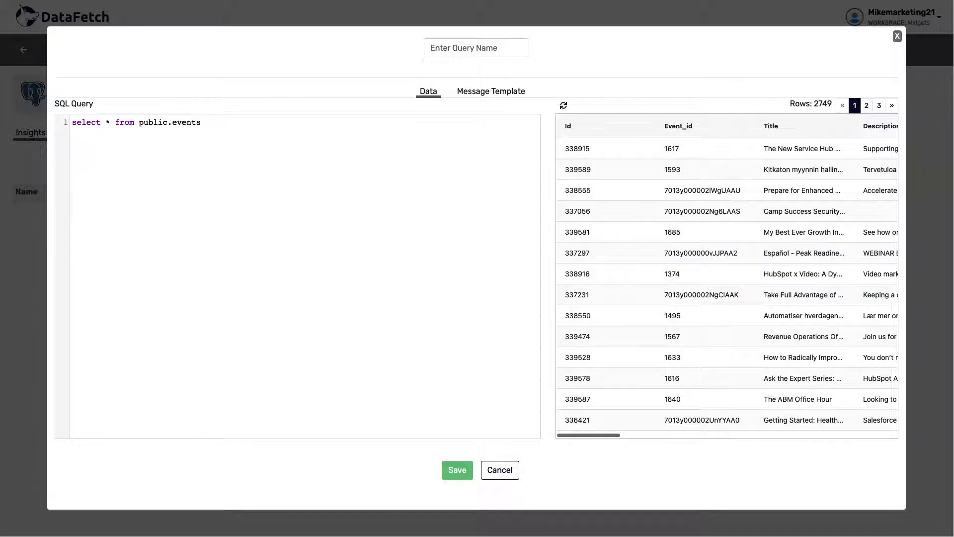
Step: Replace the query with select distinct s.name, count(*) over(partition by ev.source_id) count_by_source from public.events ev left join public.sources s on ev.source_id = s.id, with ev.* commented out
key(ctrl+a)
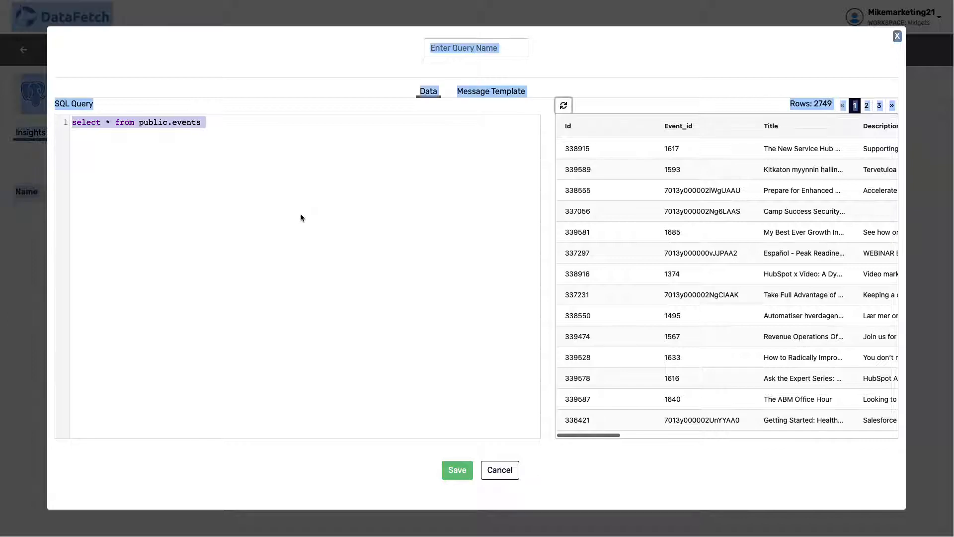
click(300, 217)
key(ctrl+a)
text(select distinct     s.name,     count(*) over(partition by ev.source_id) count_by_source --  ev.* from public.events ev     left join public.sources s on ev.source_id = s.id)
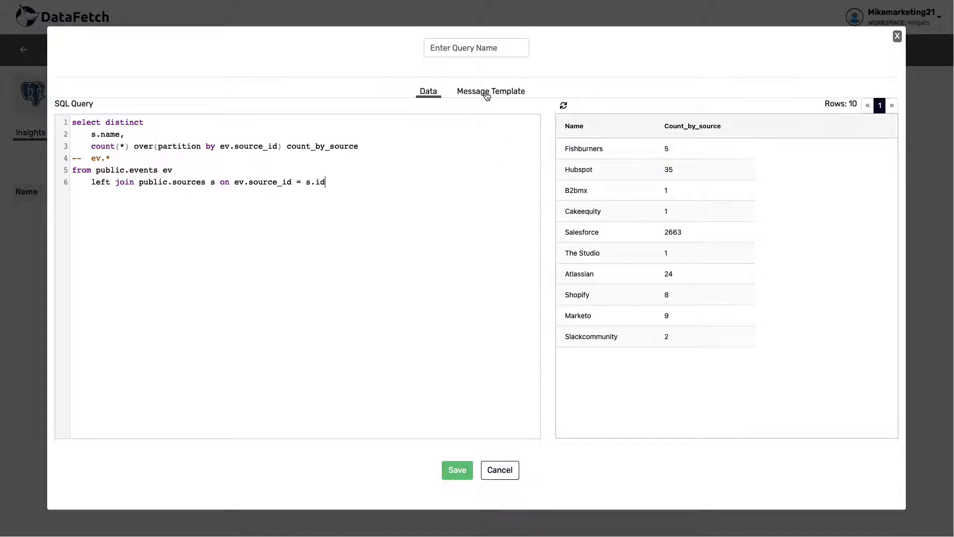
Step: Name the query Event Count By Organizer
click(473, 45)
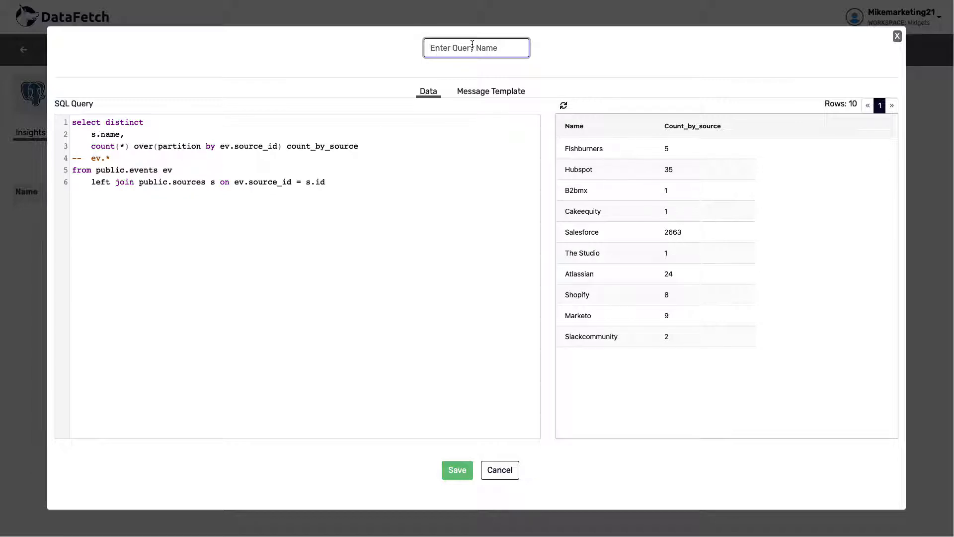
text(Ev)
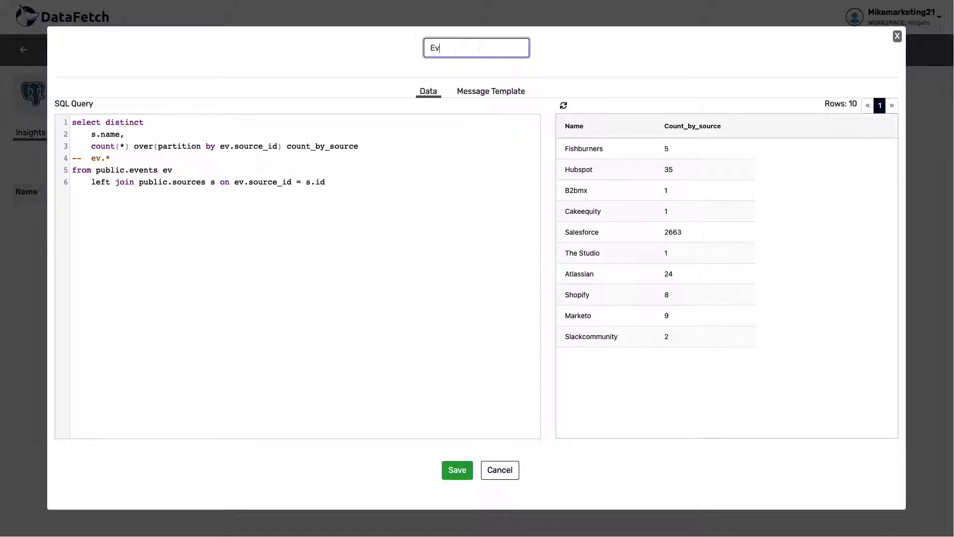
text(ent Count By Organizer)
Step: In the message template, replace the bold Sample Row text with the name field followed by a colon
click(464, 91)
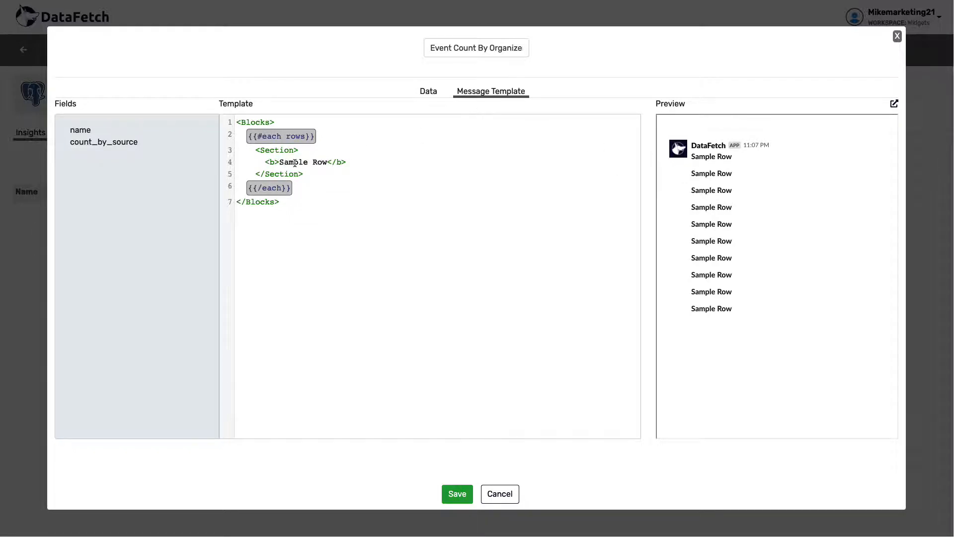
click(328, 162)
text(:)
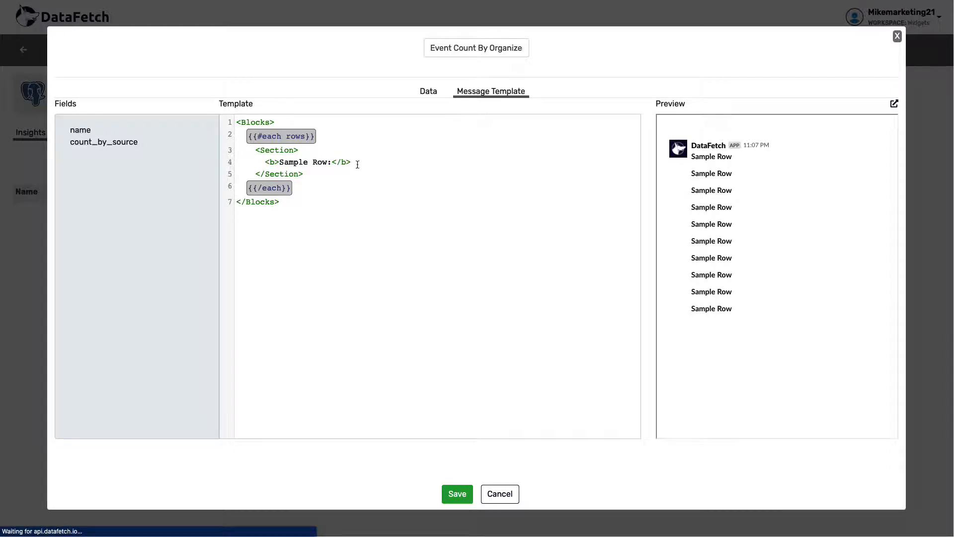
drag(330, 163, 280, 163)
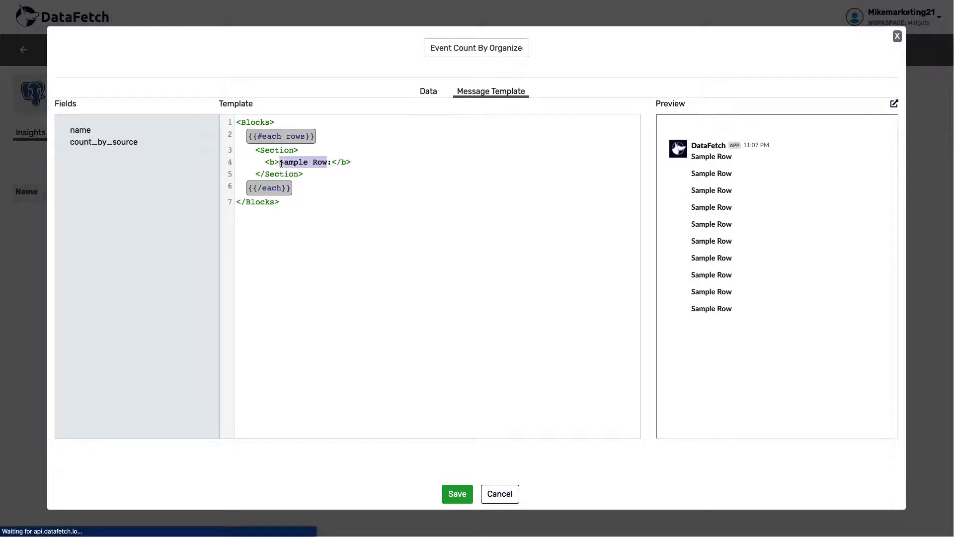
key(BackSpace)
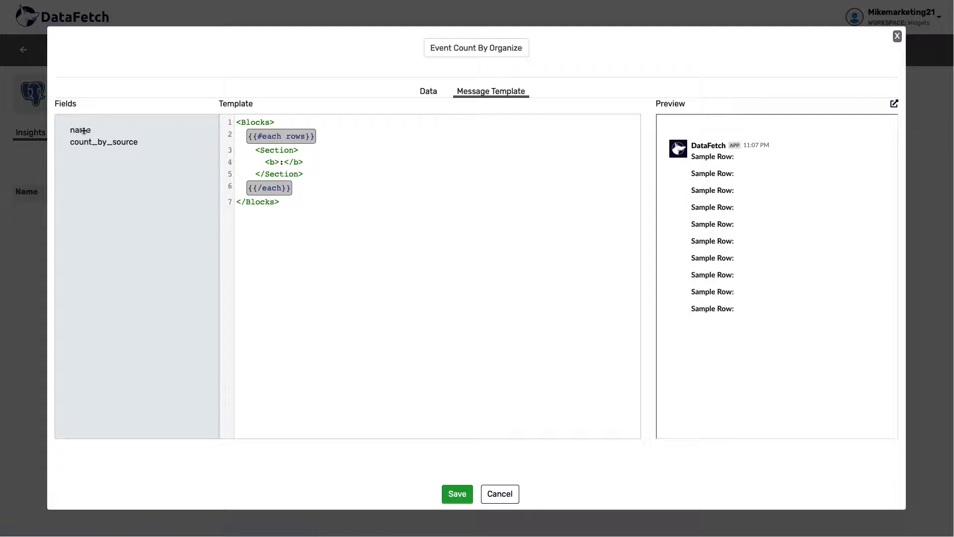
drag(82, 130, 277, 164)
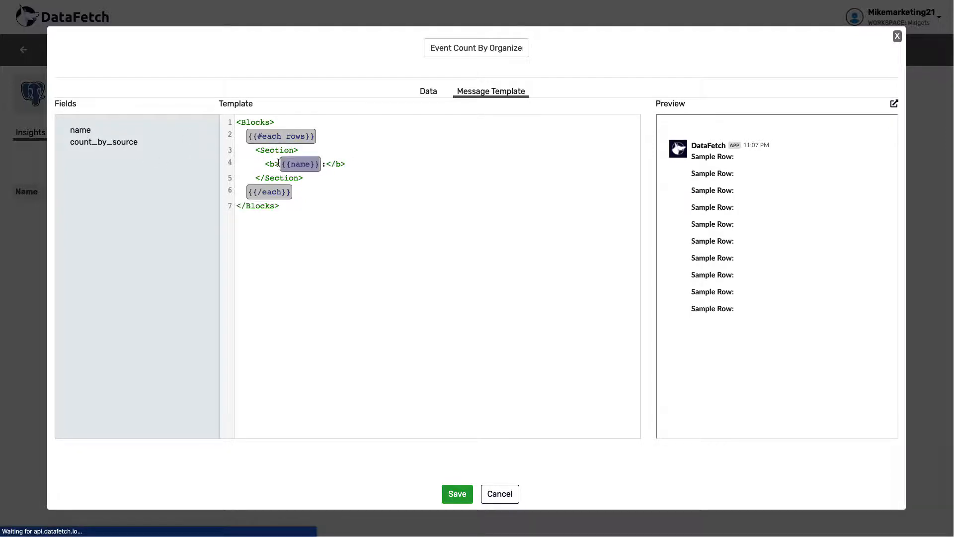
Step: Insert the count_by_source field after the bold name in the template row and save the query
click(355, 167)
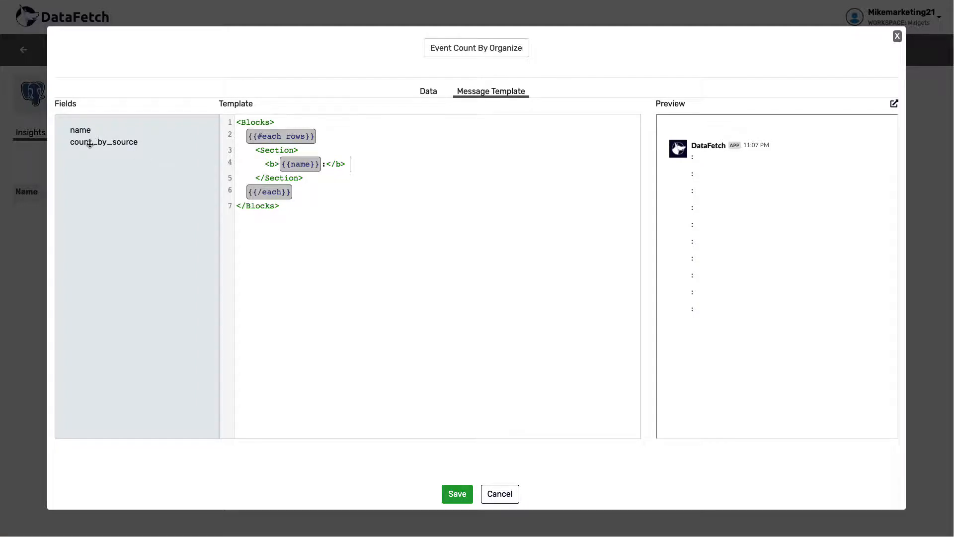
drag(90, 144, 372, 166)
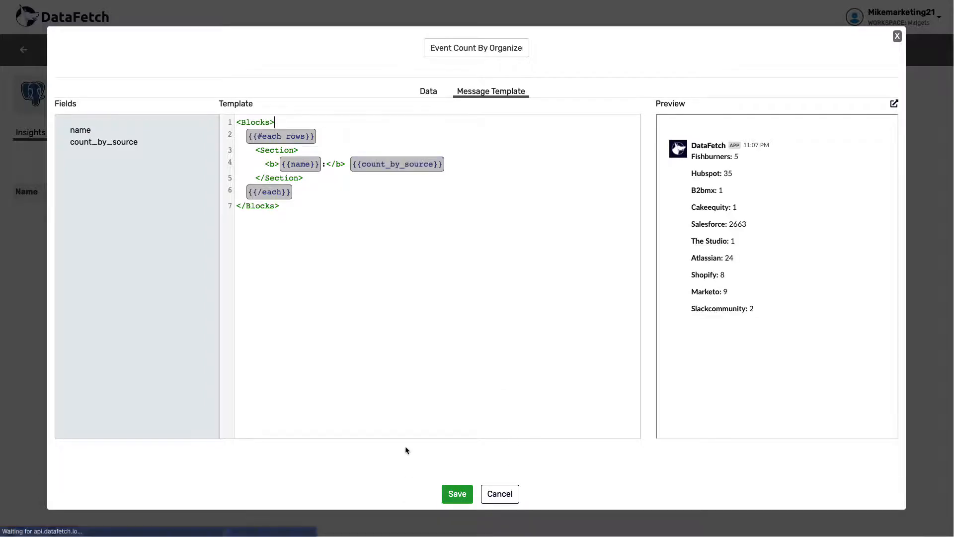
click(452, 495)
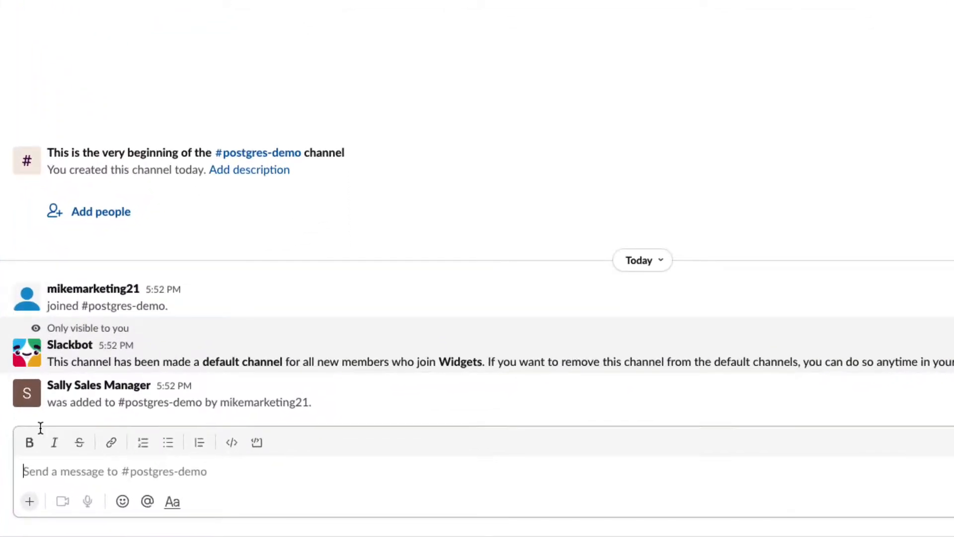
Step: Switch to Slack's #postgres-demo channel and search DataFetch with the command /df event
click(40, 428)
text(/df )
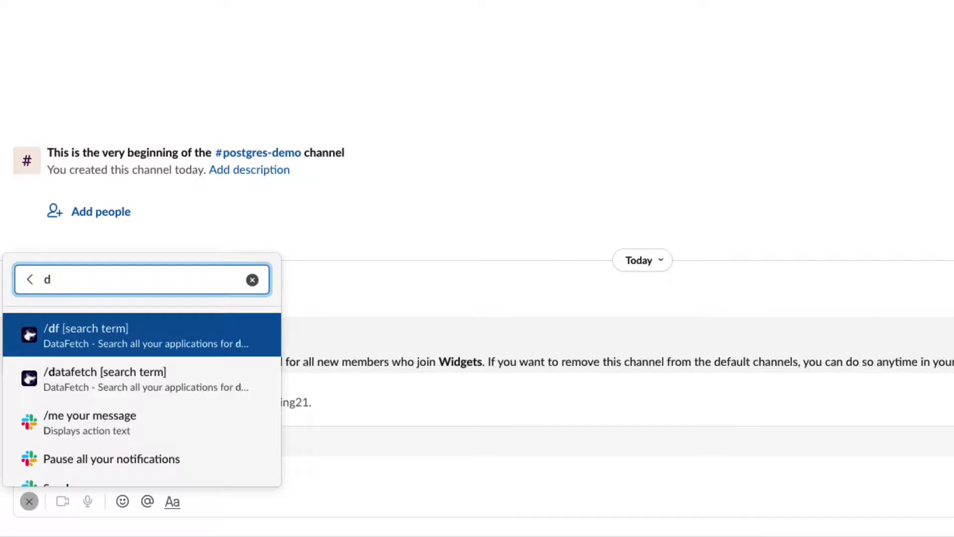
text(event)
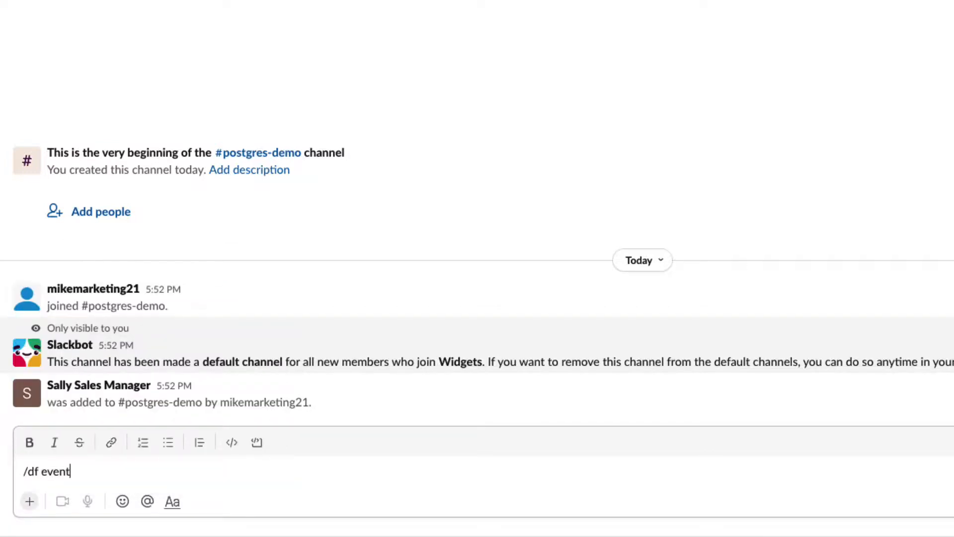
key(Return)
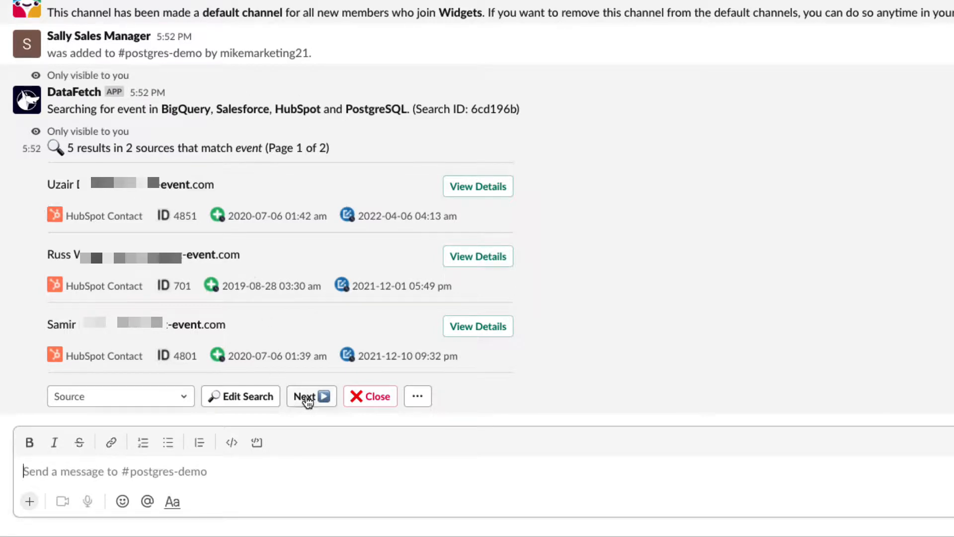
Step: View the Event Count By Organizer insight from the second page of search results and send it to the channel
click(306, 397)
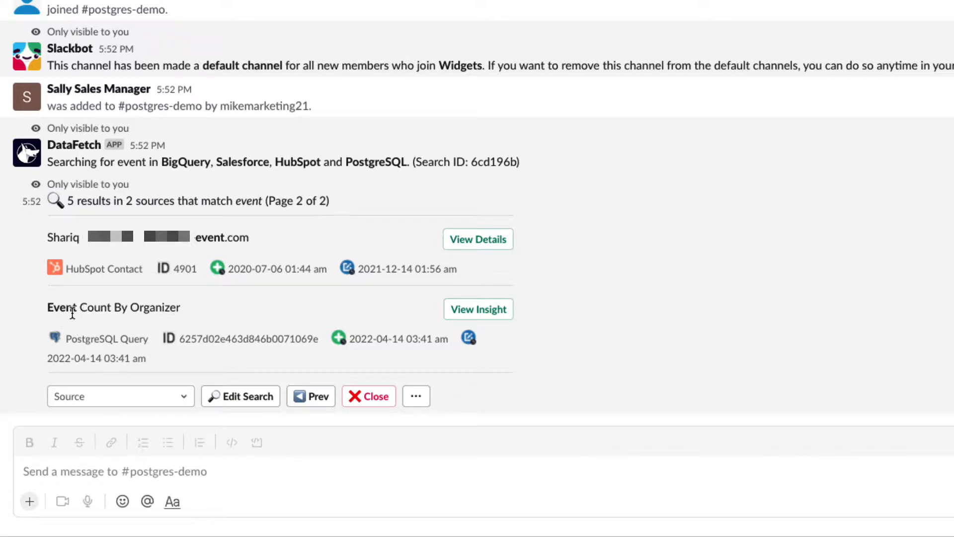
click(453, 312)
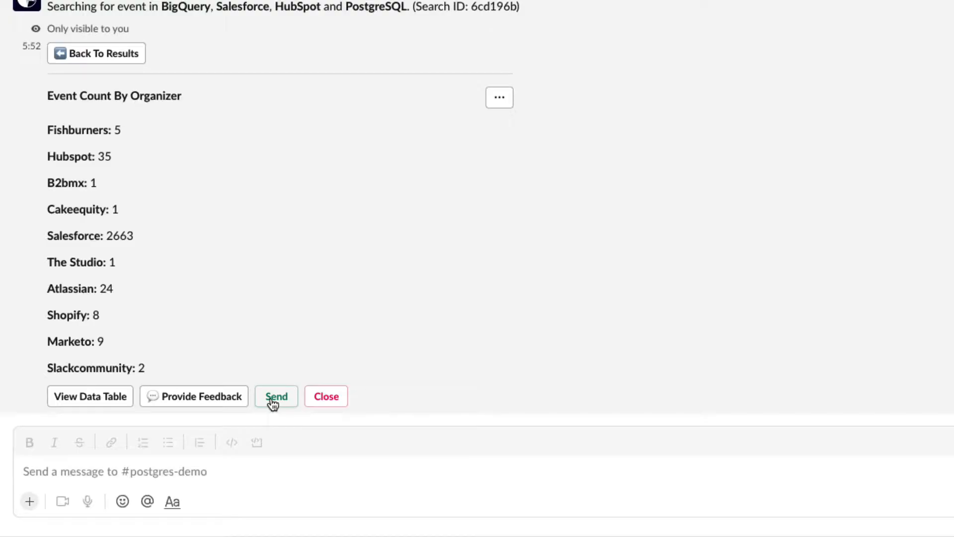
click(273, 402)
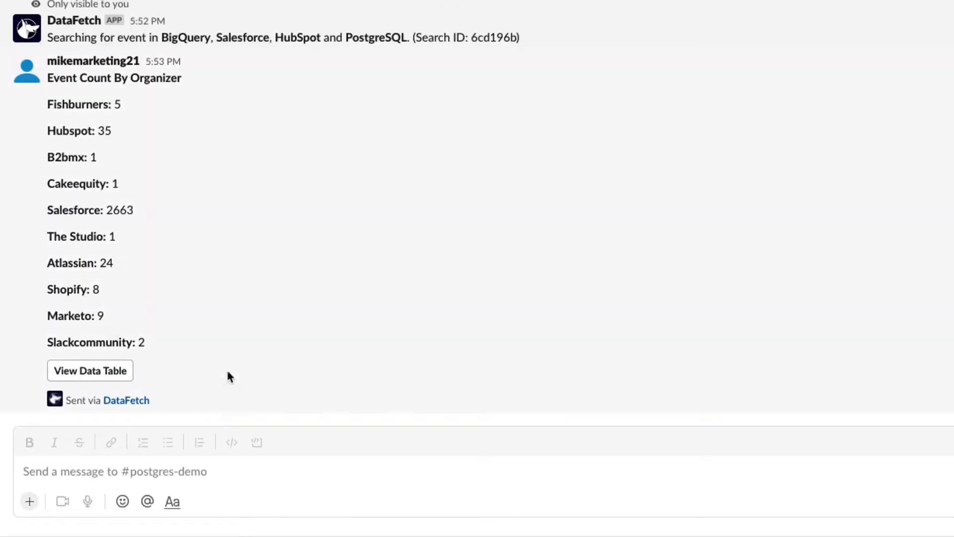
Step: Export the posted insight's data table as CSV and close the export dialog
click(114, 373)
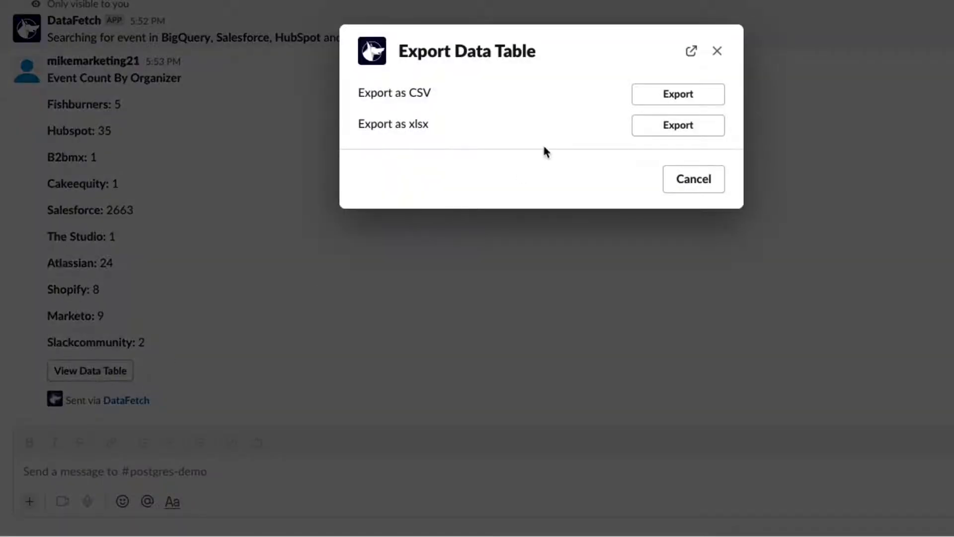
click(671, 100)
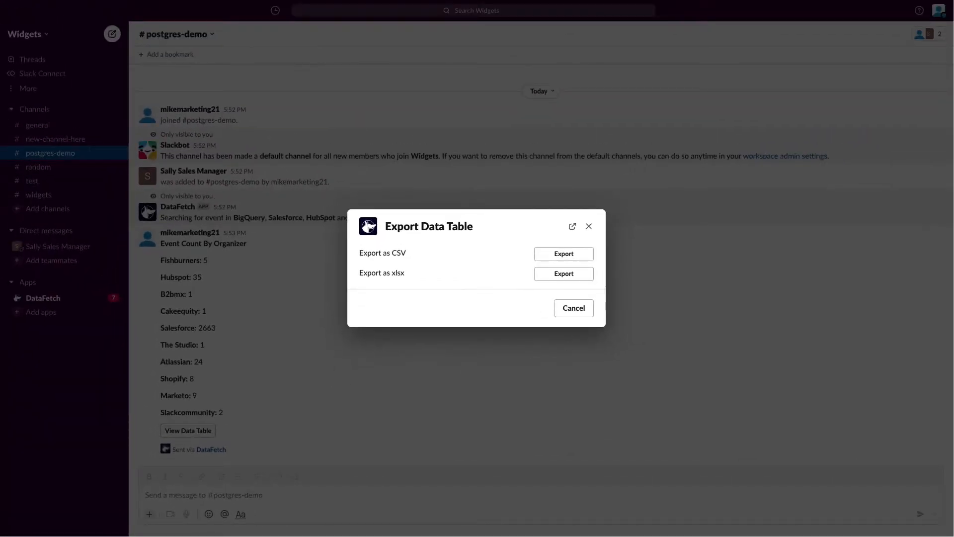
click(573, 307)
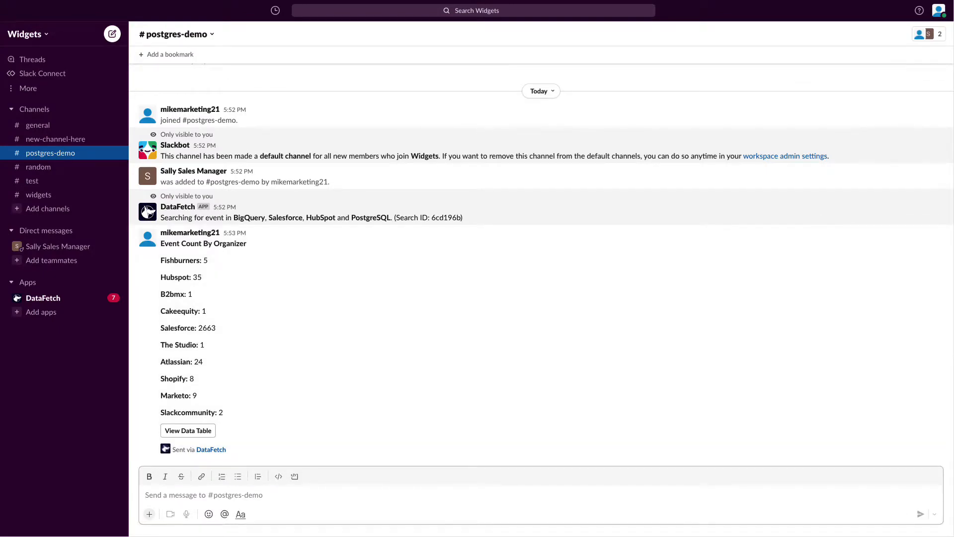
Step: Search with the command /df organizer, view the Event Count By Organizer insight and close it
text(/df org)
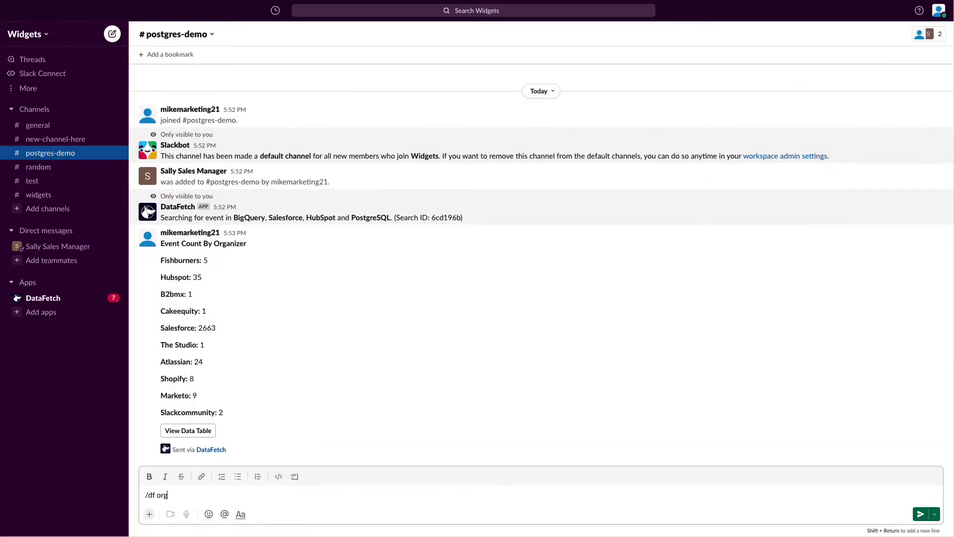
text(anizer)
key(Return)
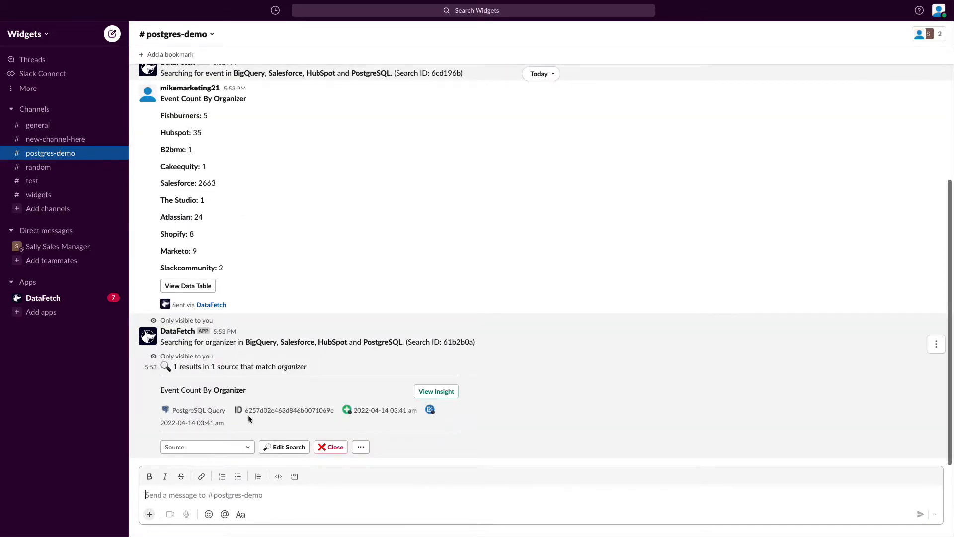
click(430, 392)
click(429, 393)
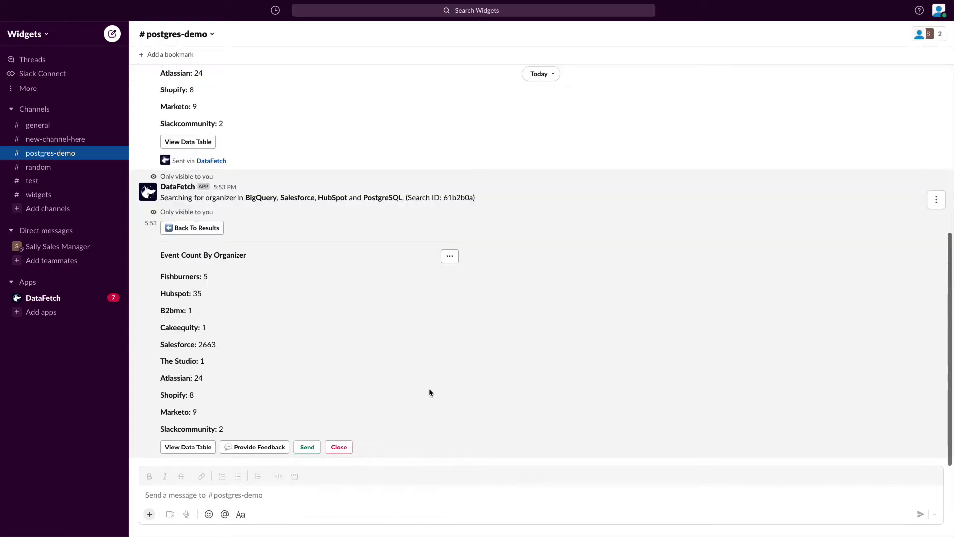
click(341, 448)
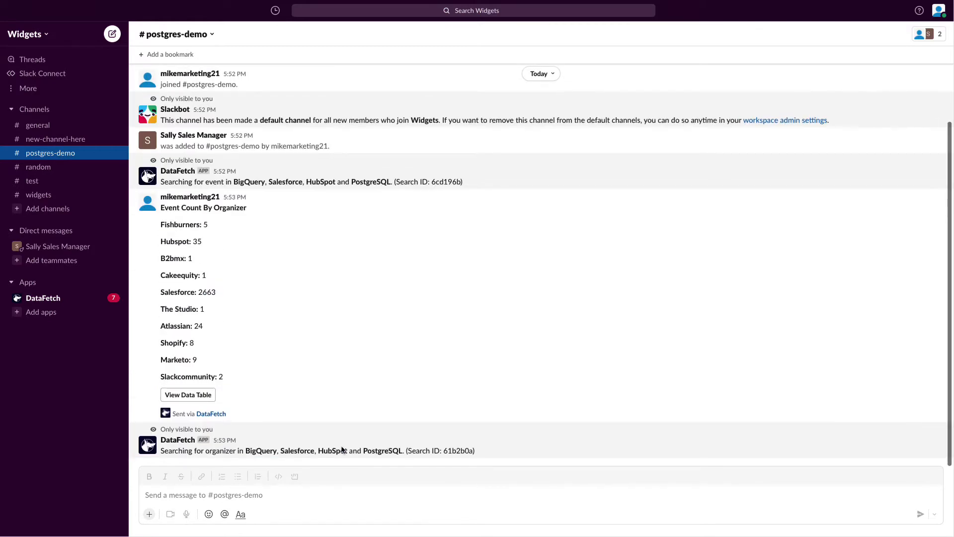